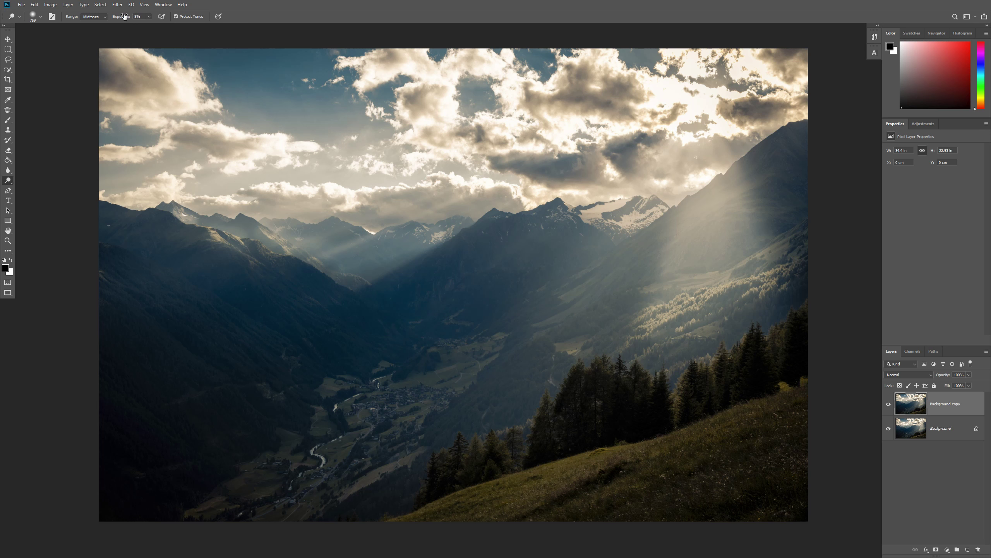
# Set the Dodge tool to the Highlights range with 25% exposure
pyautogui.moveTo(117, 18); pyautogui.dragTo(128, 19)
pyautogui.click(102, 18)
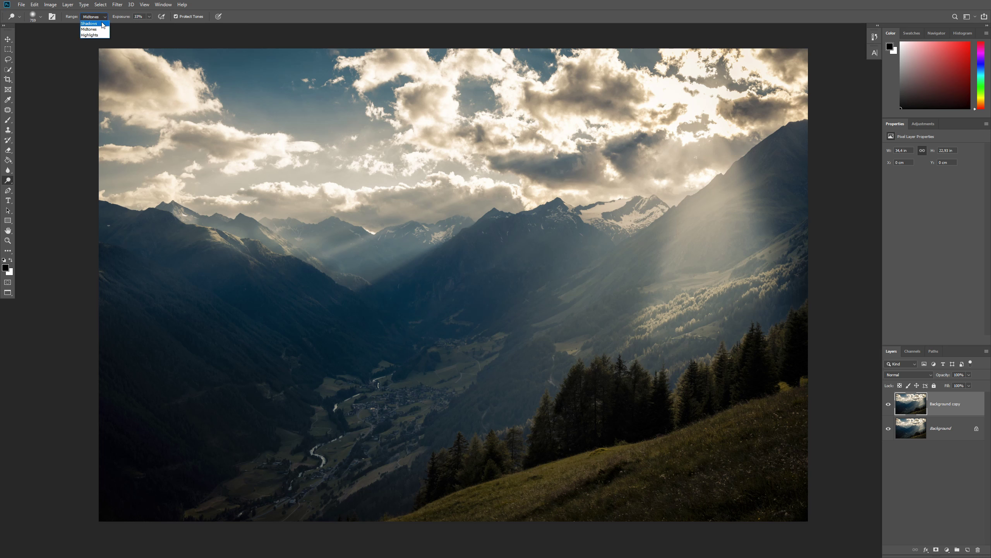
pyautogui.click(100, 38)
pyautogui.moveTo(121, 18); pyautogui.dragTo(118, 18)
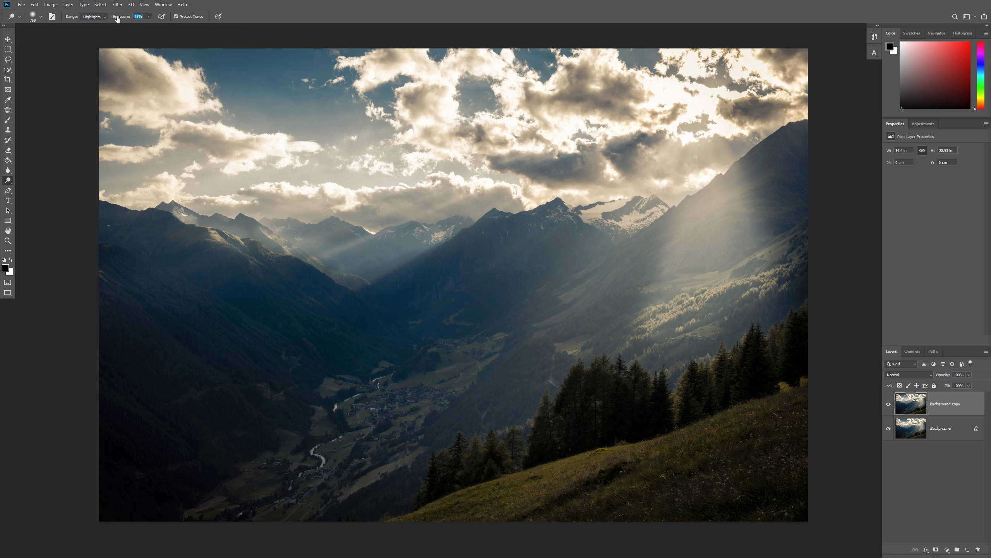
# Dodge the sunlit slope, the distant mountains and the bright clouds directly on the Background copy layer
pyautogui.moveTo(696, 254)
pyautogui.mouseDown()
pyautogui.moveTo(687, 296)
pyautogui.moveTo(719, 211)
pyautogui.moveTo(739, 225)
pyautogui.mouseUp()
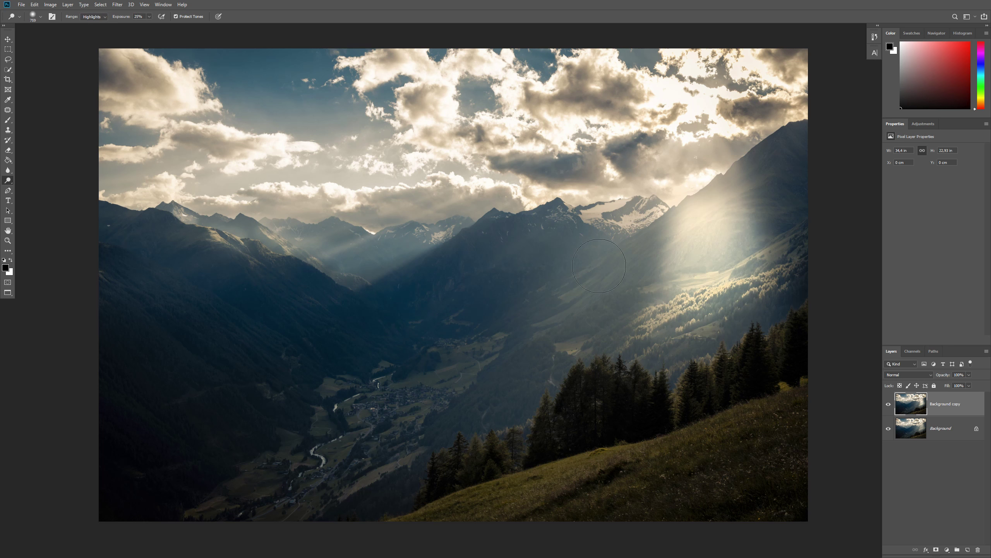
pyautogui.moveTo(446, 214)
pyautogui.mouseDown()
pyautogui.moveTo(382, 245)
pyautogui.moveTo(392, 244)
pyautogui.moveTo(346, 237)
pyautogui.mouseUp()
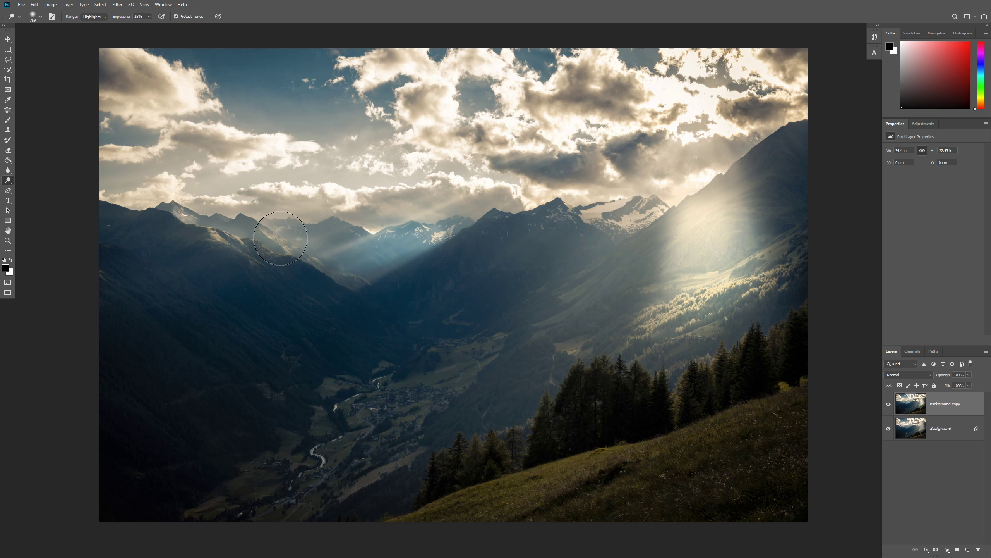
pyautogui.moveTo(284, 238); pyautogui.dragTo(269, 233)
pyautogui.moveTo(518, 208); pyautogui.dragTo(437, 194)
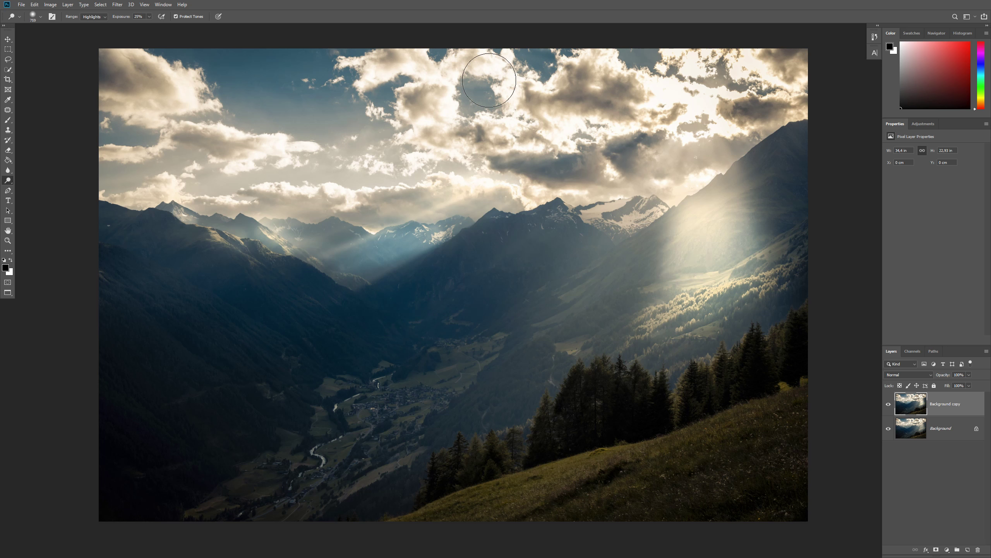
pyautogui.moveTo(489, 80); pyautogui.dragTo(432, 110)
pyautogui.moveTo(165, 102); pyautogui.dragTo(174, 104)
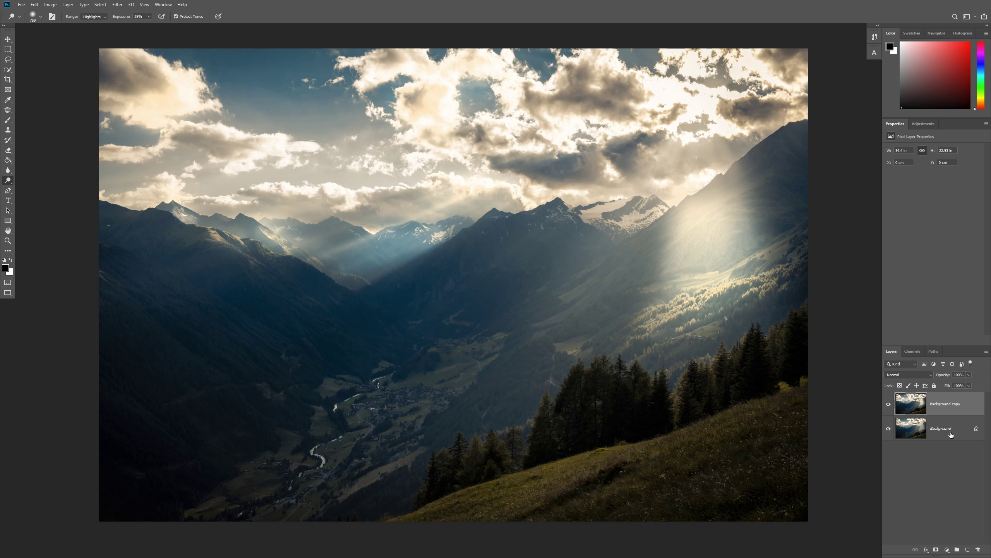
# Delete the Background copy layer and add a new Soft Light layer filled with 50% gray
pyautogui.press('Delete')
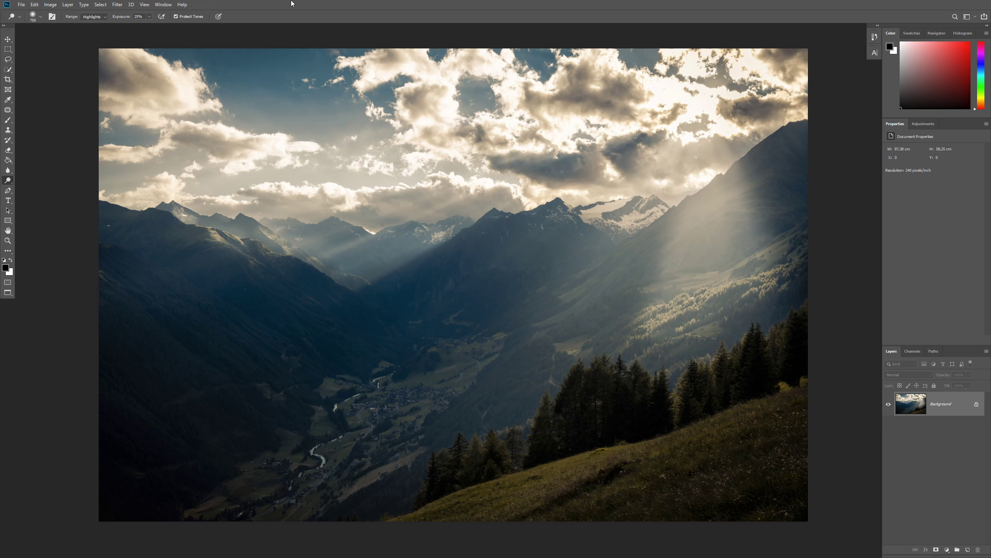
pyautogui.click(67, 4)
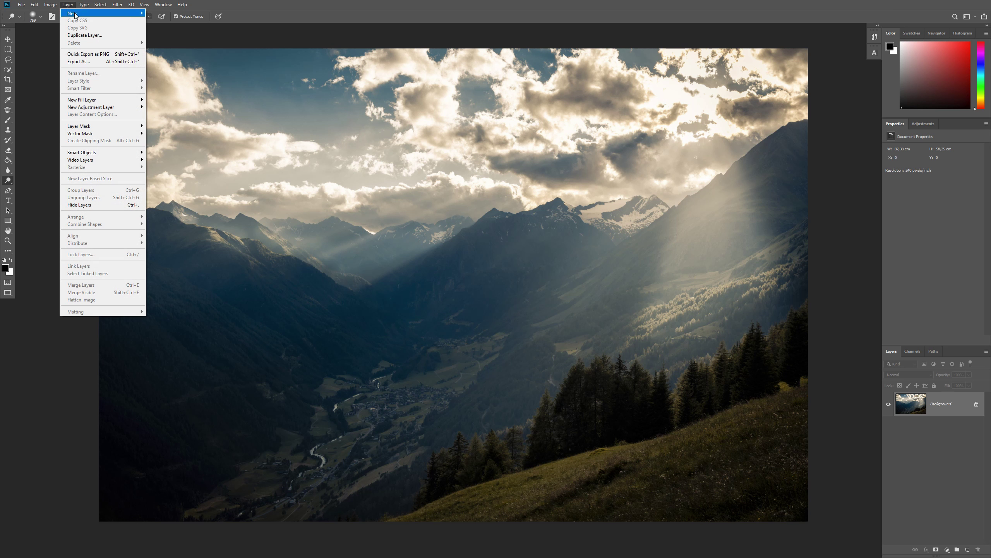
pyautogui.moveTo(77, 17)
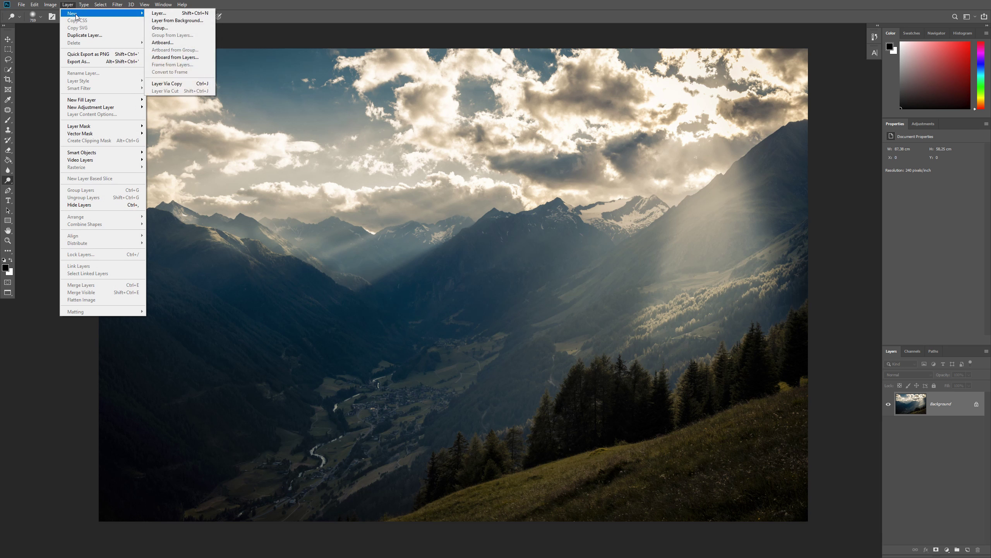
pyautogui.click(171, 13)
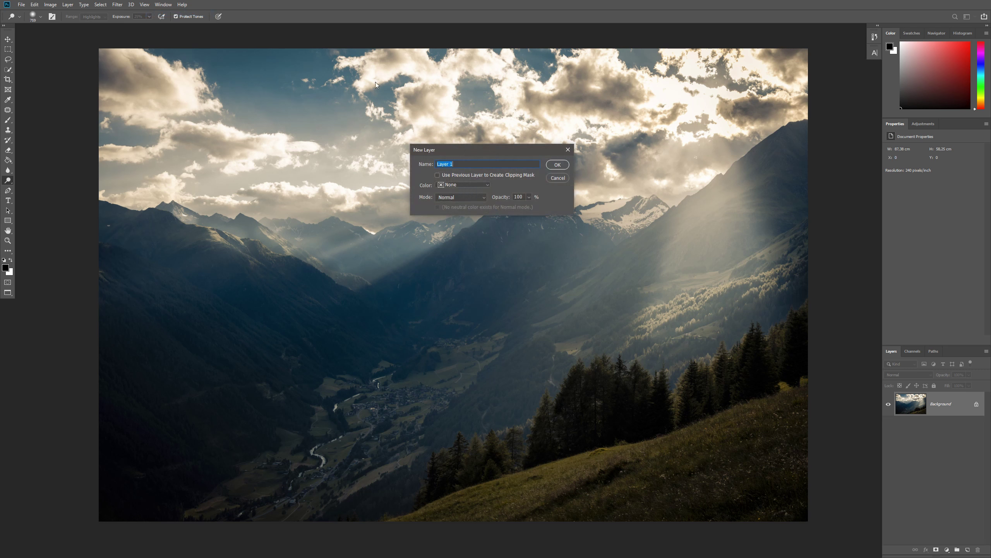
pyautogui.click(461, 197)
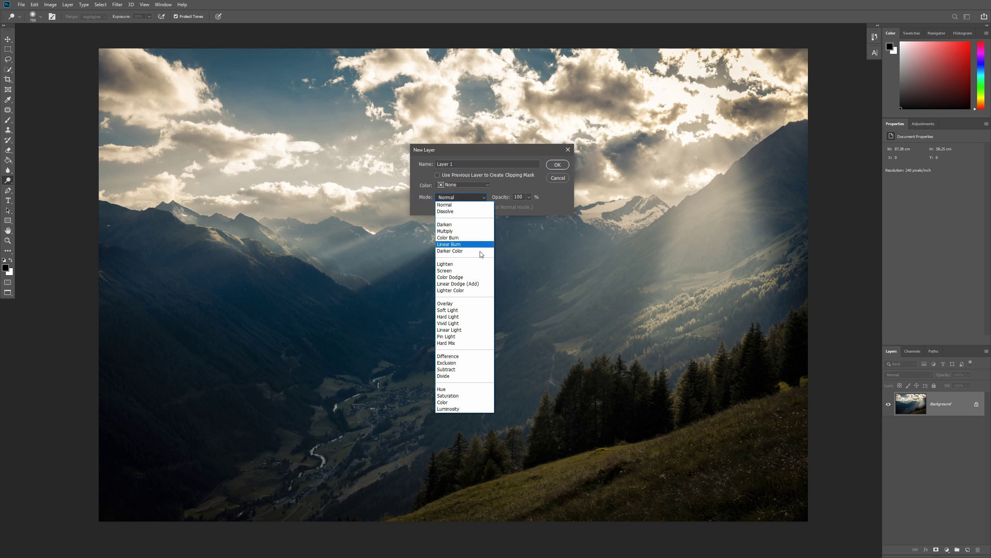
pyautogui.click(458, 310)
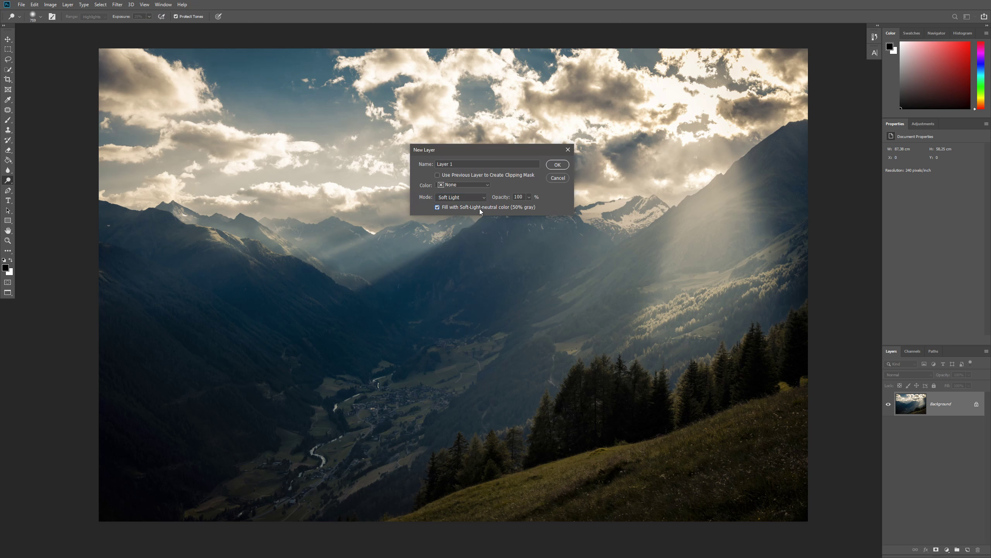
pyautogui.click(565, 166)
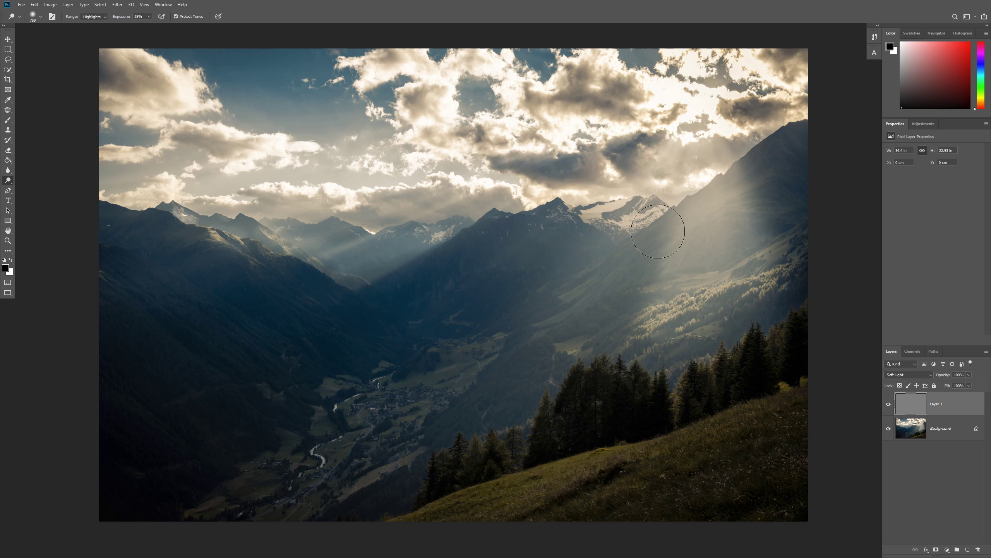
# Hide the Background layer briefly to view the gray fill of Layer 1, and show it again
pyautogui.click(889, 428)
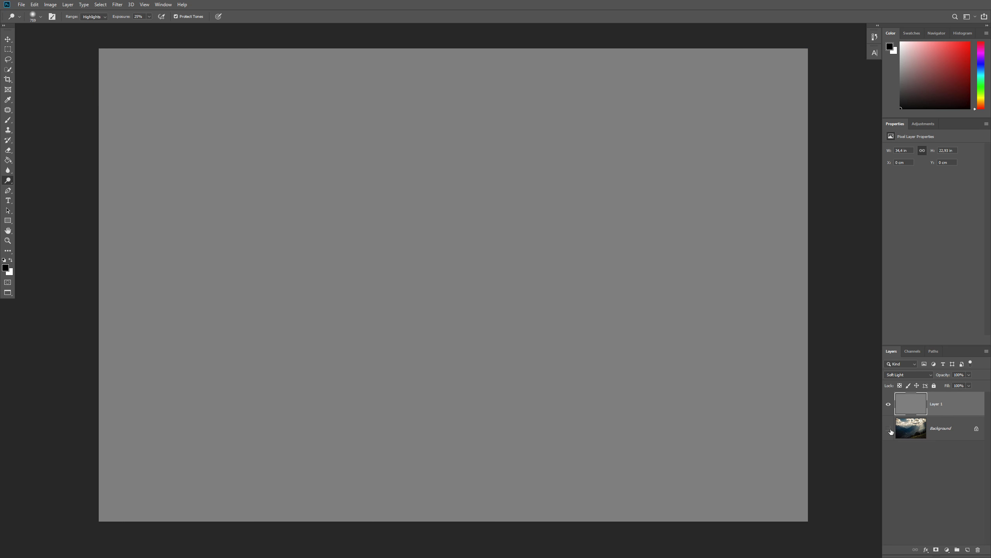
pyautogui.click(890, 430)
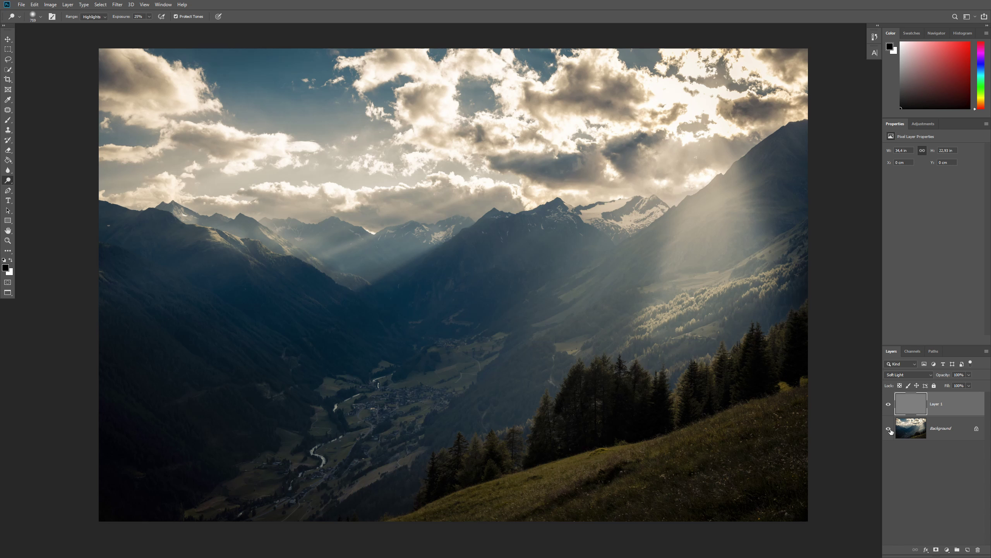
pyautogui.rightClick(940, 411)
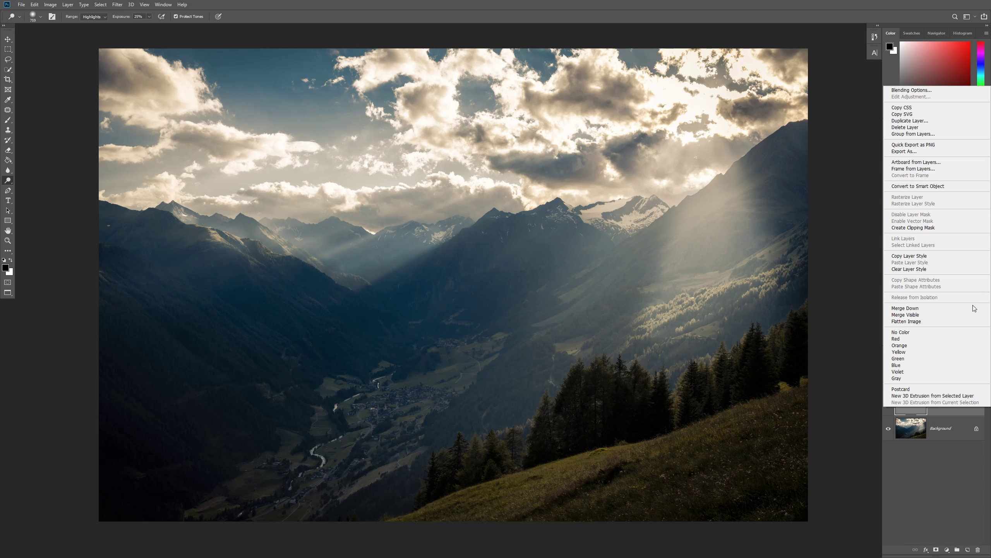
pyautogui.click(958, 478)
pyautogui.click(970, 547)
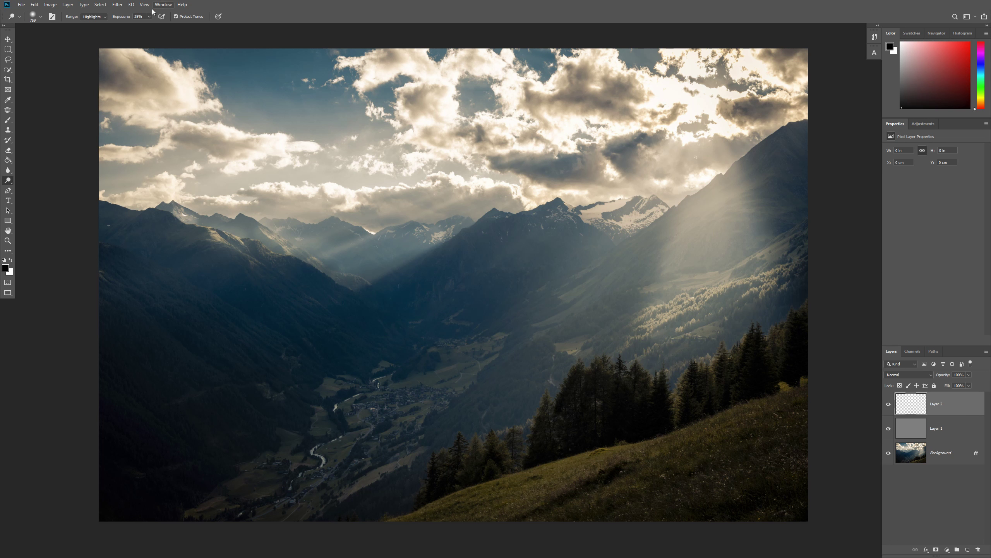
pyautogui.moveTo(120, 20); pyautogui.dragTo(134, 19)
pyautogui.press('Delete')
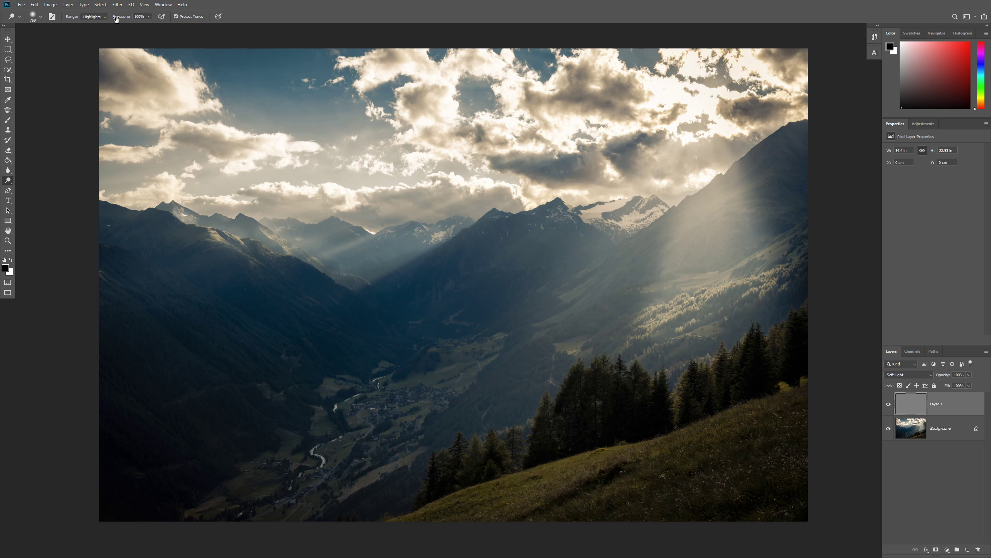
# Lower the Dodge exposure to 14% and brighten the sunlit slope and the distant ridges on Layer 1
pyautogui.moveTo(122, 18); pyautogui.dragTo(96, 21)
pyautogui.moveTo(724, 204)
pyautogui.mouseDown()
pyautogui.moveTo(707, 253)
pyautogui.moveTo(723, 287)
pyautogui.moveTo(708, 281)
pyautogui.moveTo(664, 306)
pyautogui.mouseUp()
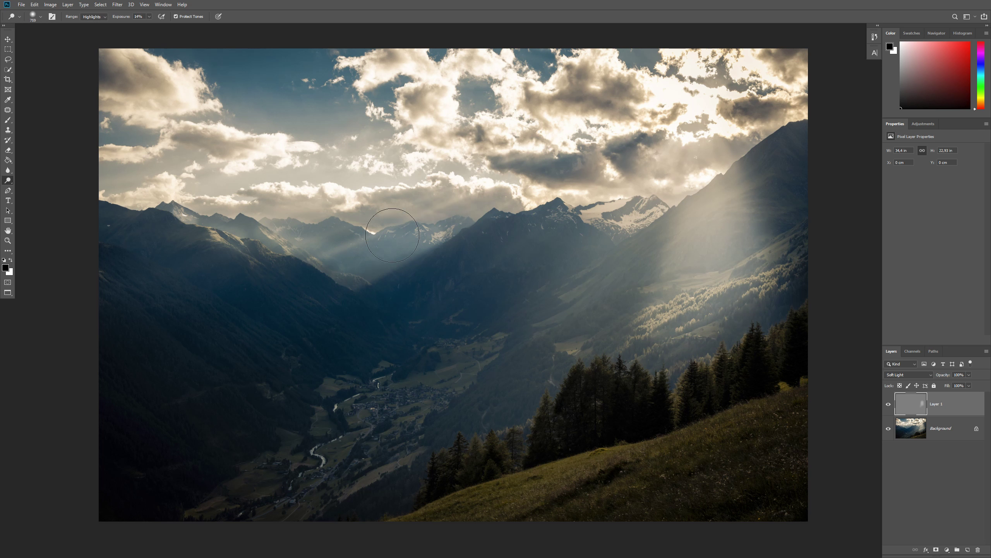
pyautogui.moveTo(393, 235)
pyautogui.mouseDown()
pyautogui.moveTo(326, 239)
pyautogui.moveTo(264, 225)
pyautogui.mouseUp()
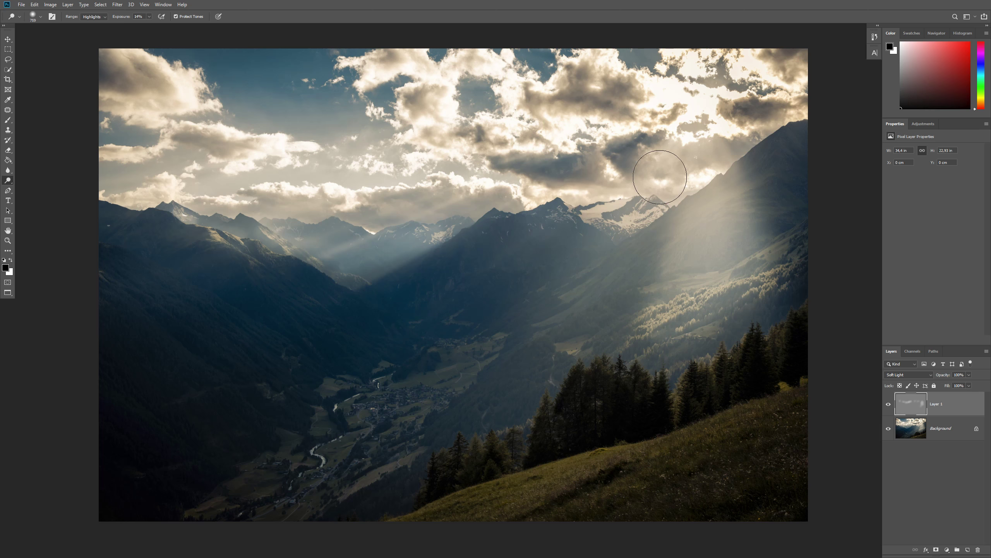
pyautogui.moveTo(692, 208); pyautogui.dragTo(707, 300)
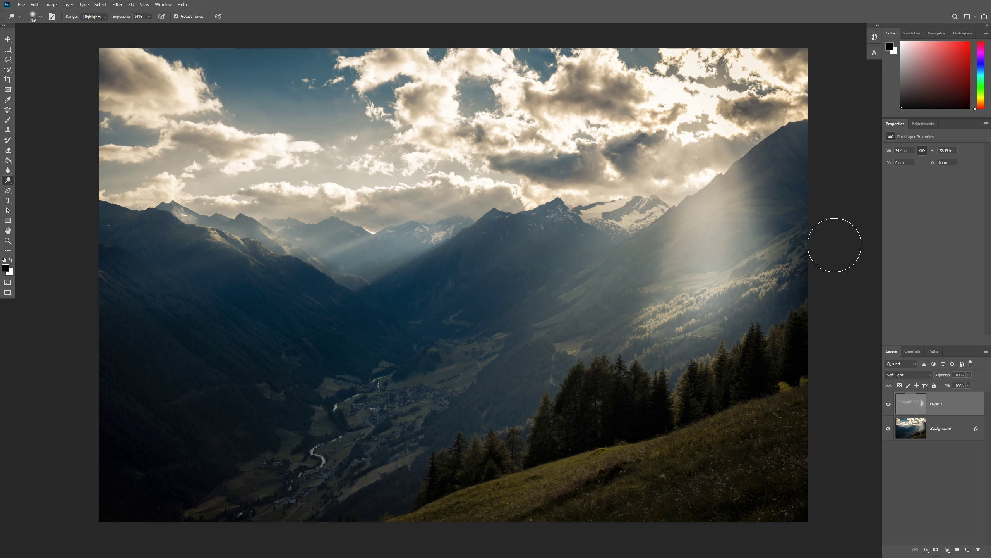
# Add a second Soft Light layer filled with 50% gray above Layer 1
pyautogui.click(66, 5)
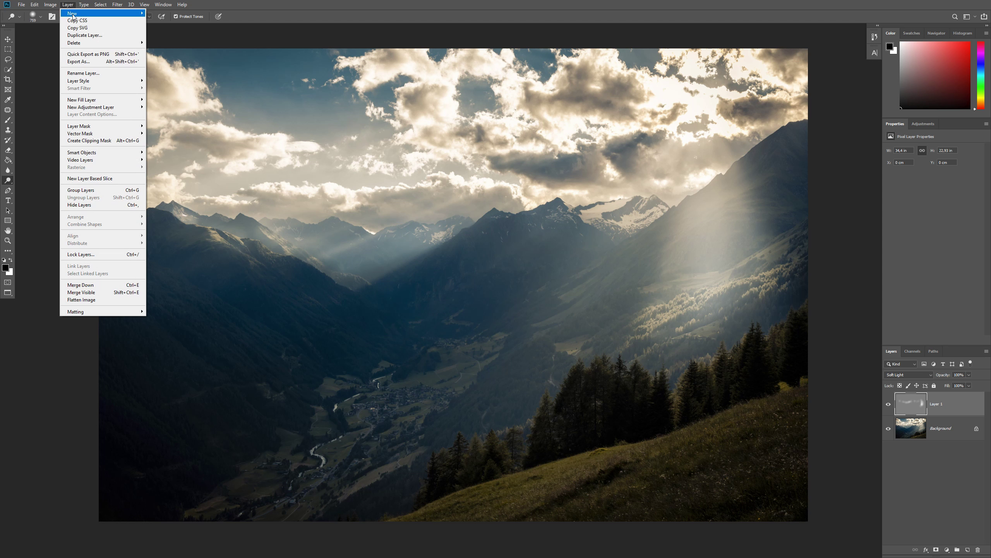
pyautogui.moveTo(73, 13)
pyautogui.click(188, 13)
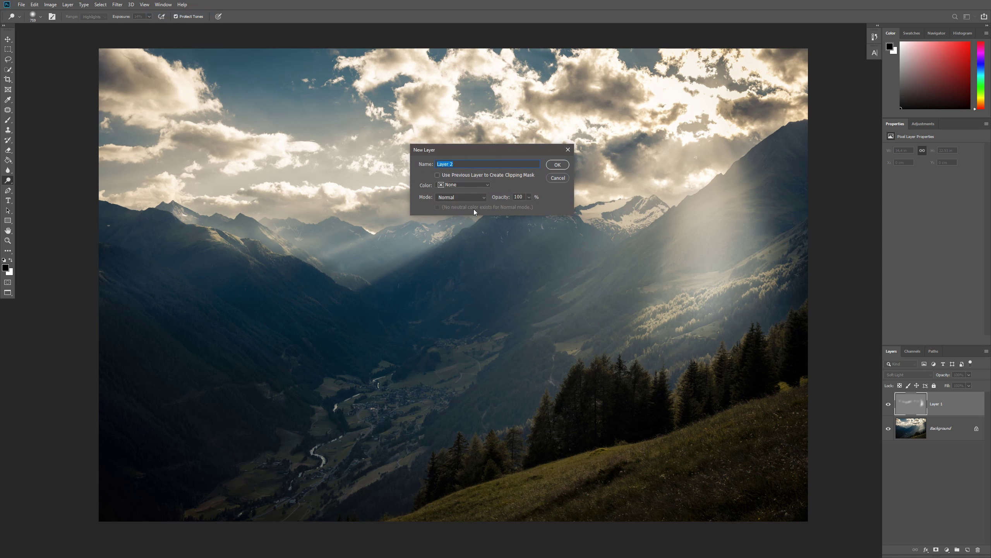
pyautogui.click(466, 197)
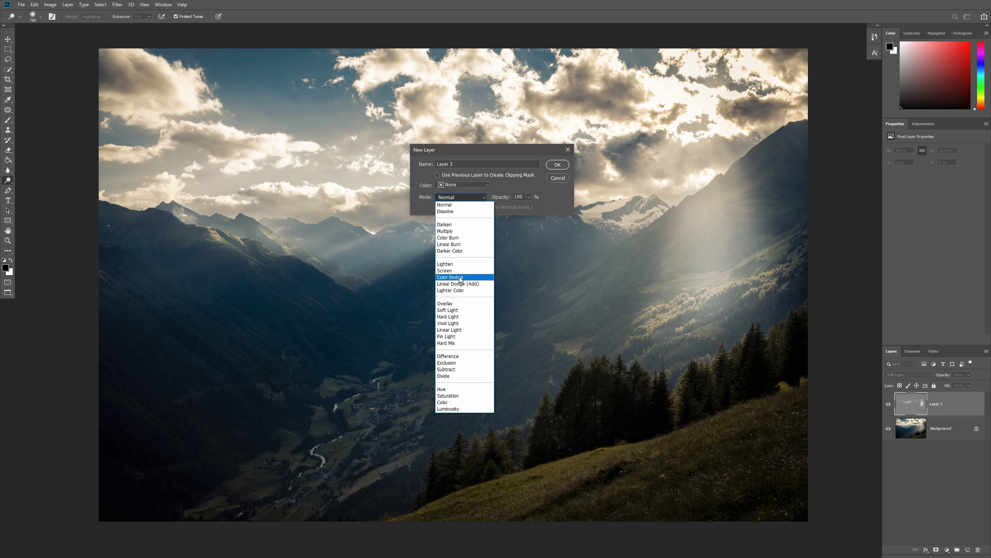
pyautogui.click(452, 310)
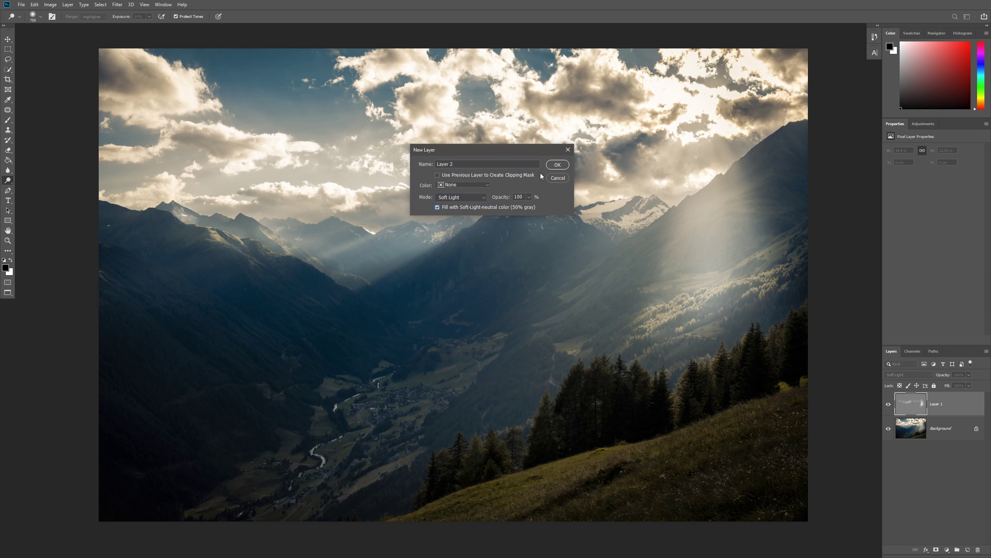
pyautogui.click(557, 165)
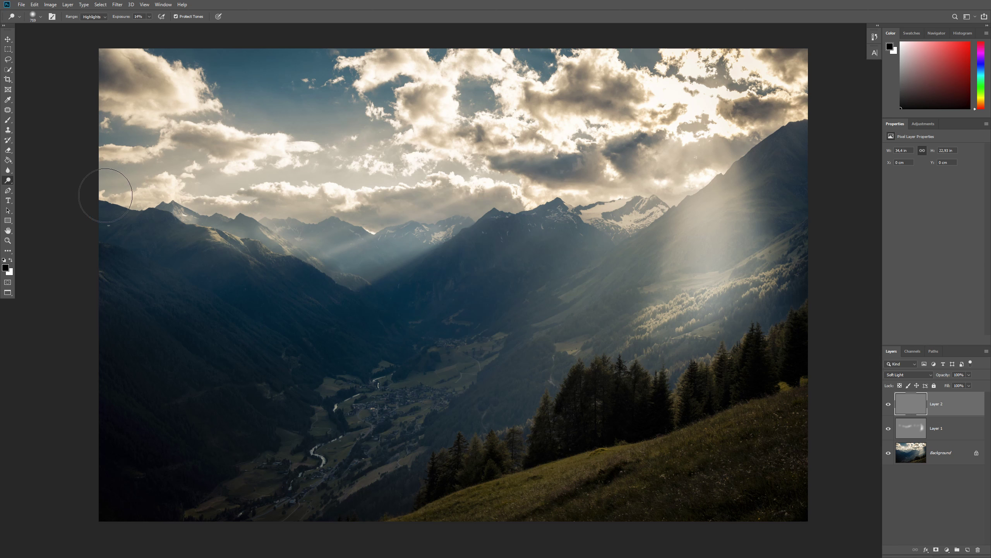
# Darken the shaded mountain slopes and valley beside the light beam on Layer 2 with the Burn tool
pyautogui.rightClick(8, 181)
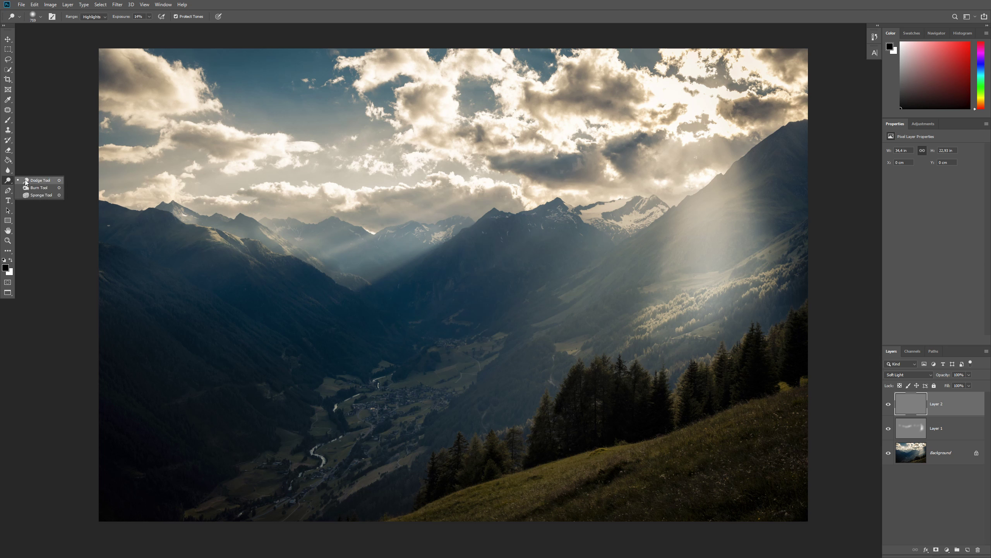
pyautogui.click(39, 188)
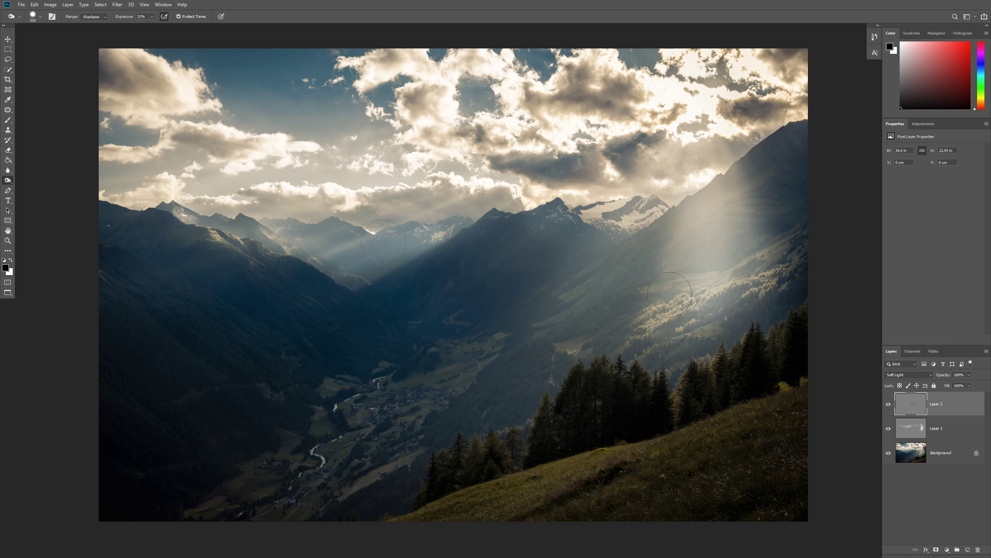
pyautogui.moveTo(654, 261); pyautogui.dragTo(602, 360)
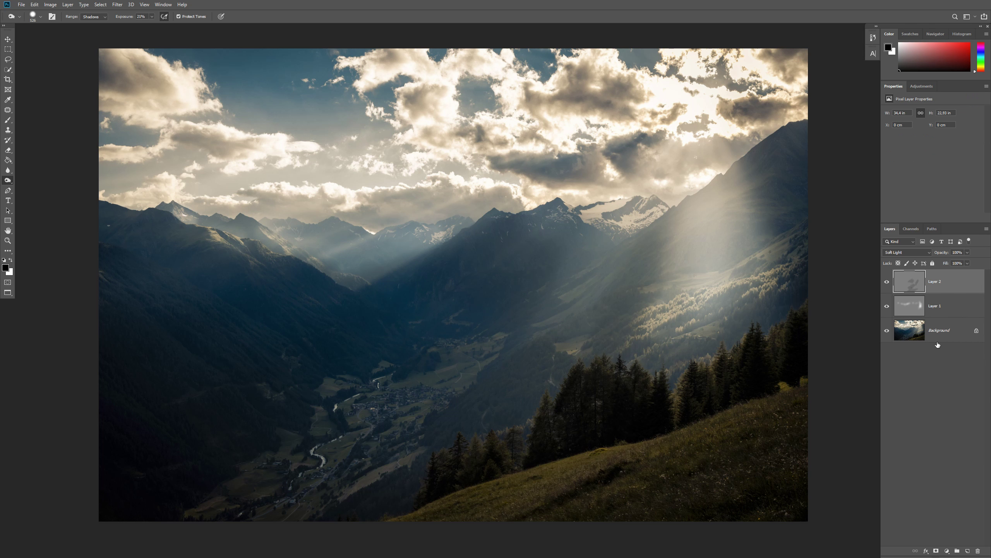
# Delete Layer 1 and Layer 2, keeping only the Background layer
pyautogui.click(935, 308)
pyautogui.press('Delete')
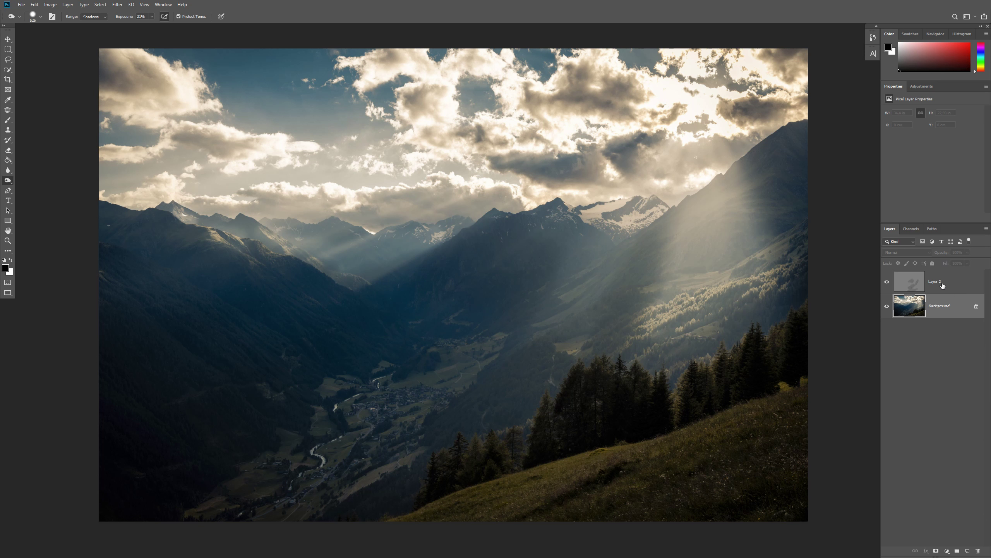
pyautogui.click(942, 285)
pyautogui.press('Delete')
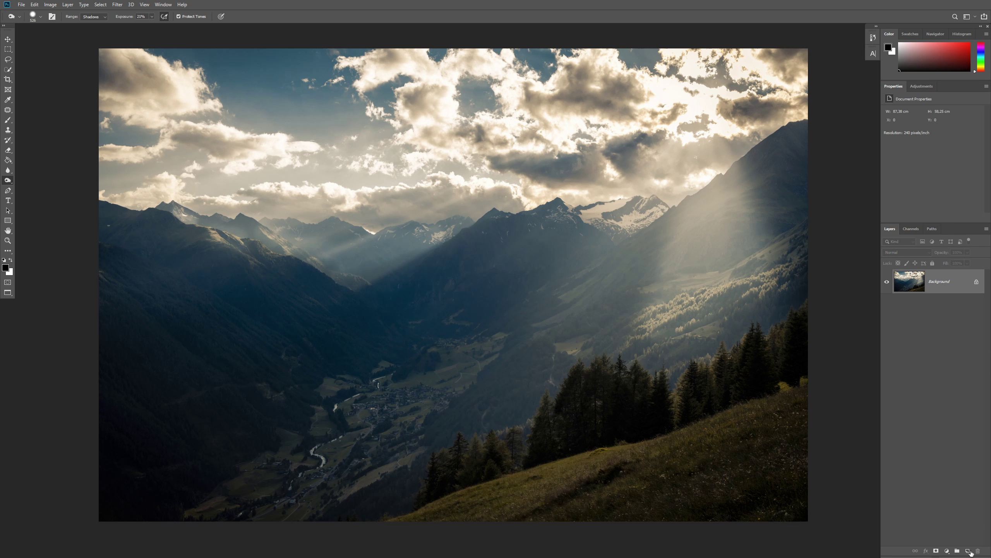
# Add an empty layer with a layer mask above the Background and set its blend mode to Soft Light
pyautogui.click(969, 551)
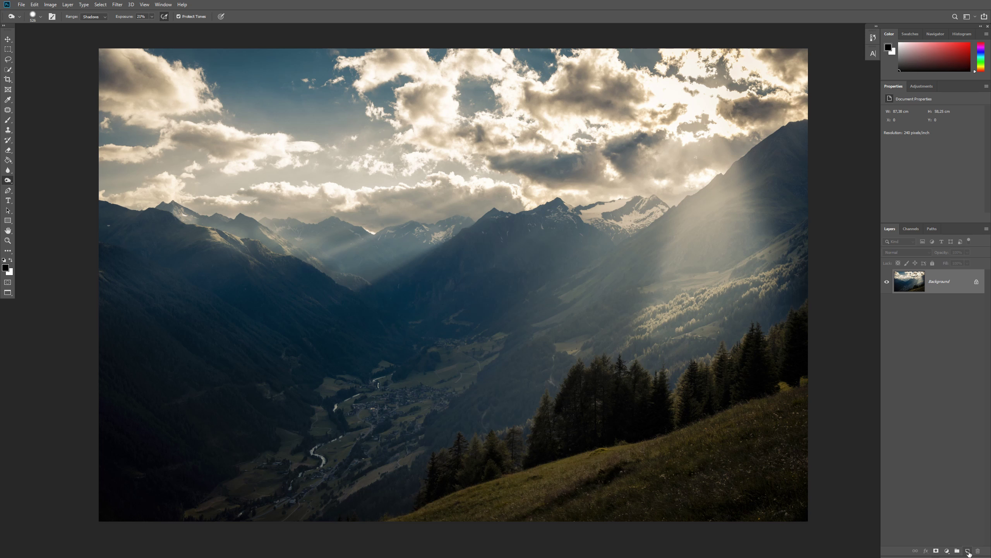
pyautogui.click(936, 551)
pyautogui.click(906, 252)
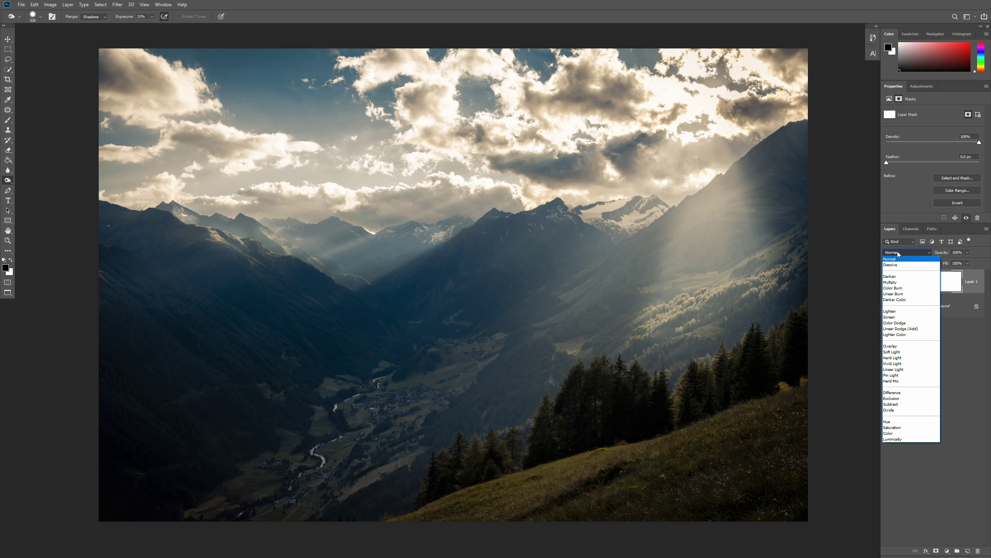
pyautogui.click(895, 352)
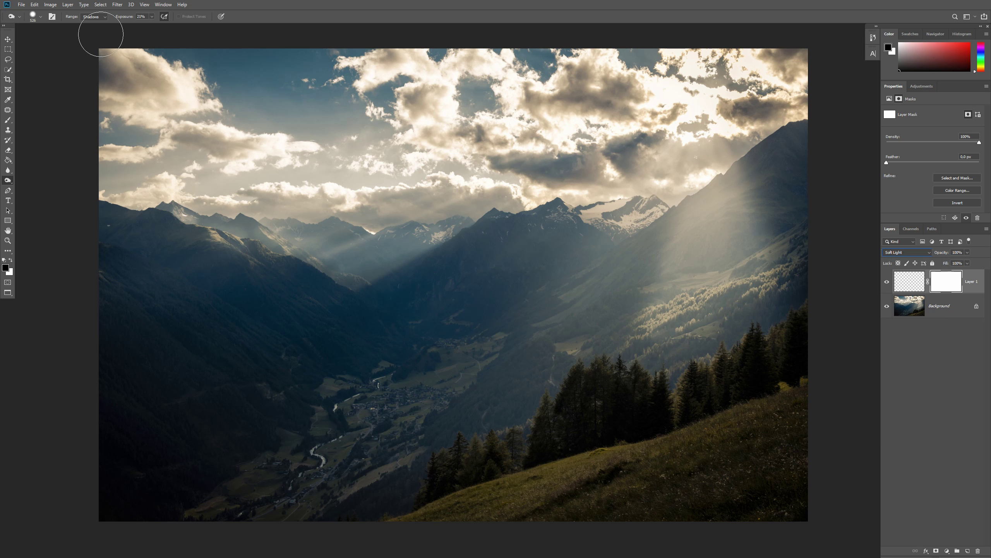
# Fill Layer 1's mask using Apply Image with the merged RGB channel, Multiply blending at 100% opacity, and Invert turned off
pyautogui.click(50, 4)
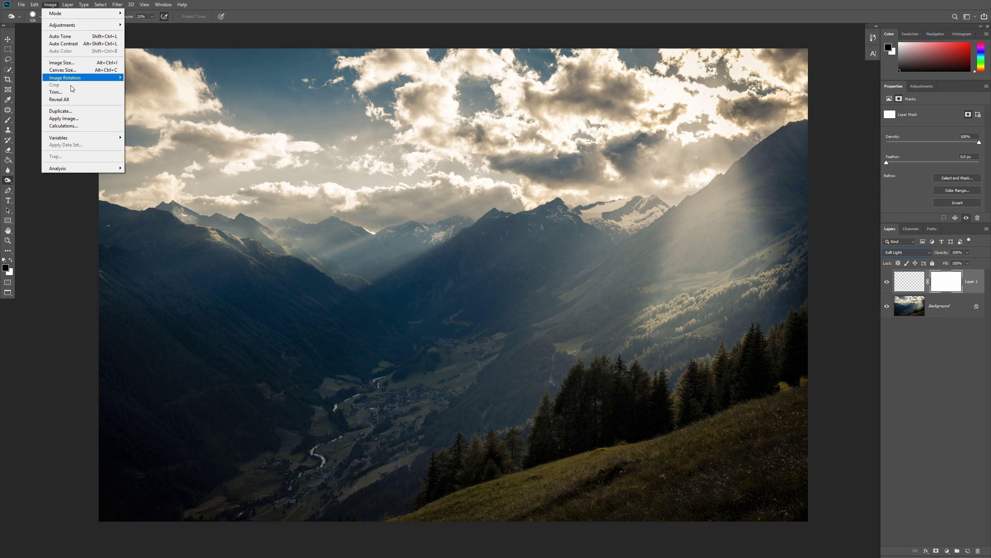
pyautogui.click(89, 120)
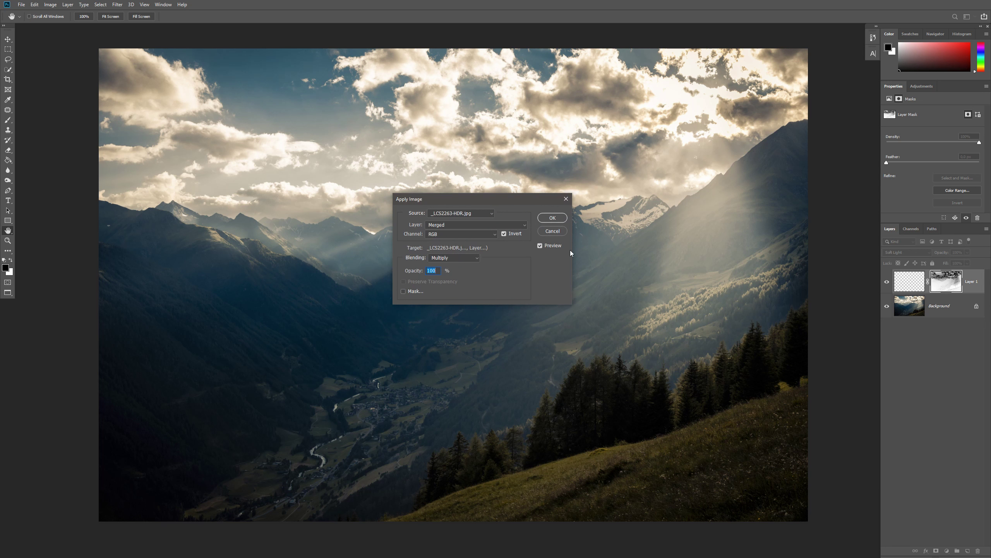
pyautogui.click(452, 258)
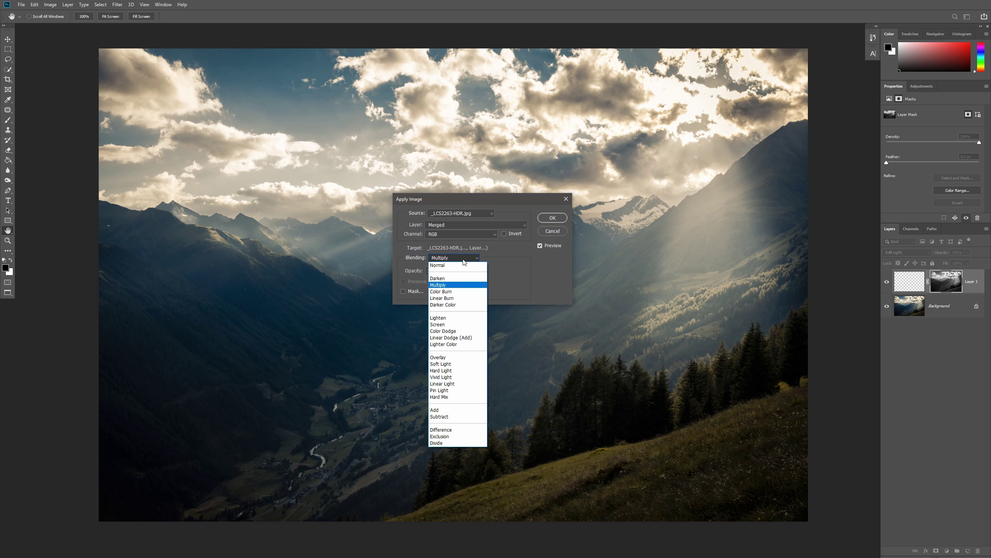
pyautogui.click(446, 285)
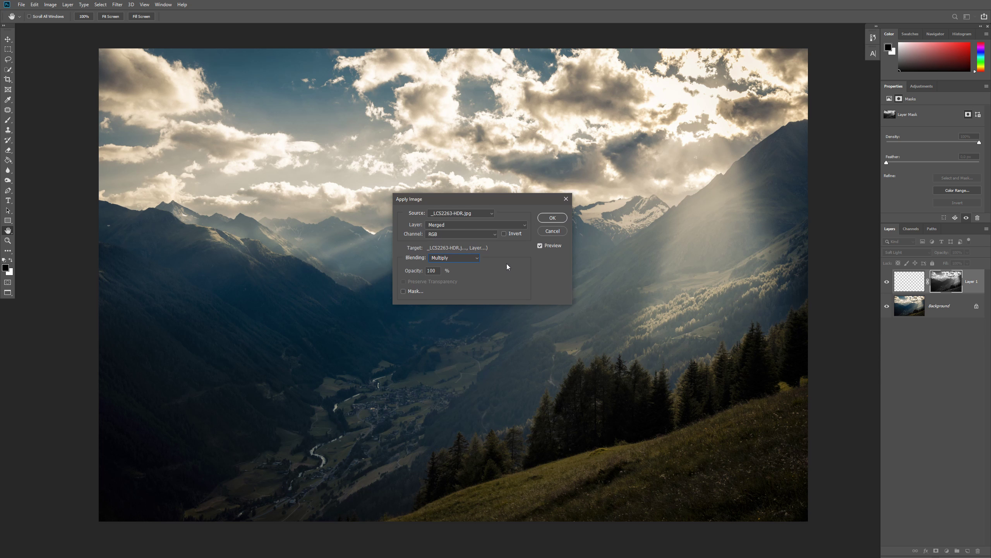
pyautogui.click(553, 218)
pyautogui.press('o')
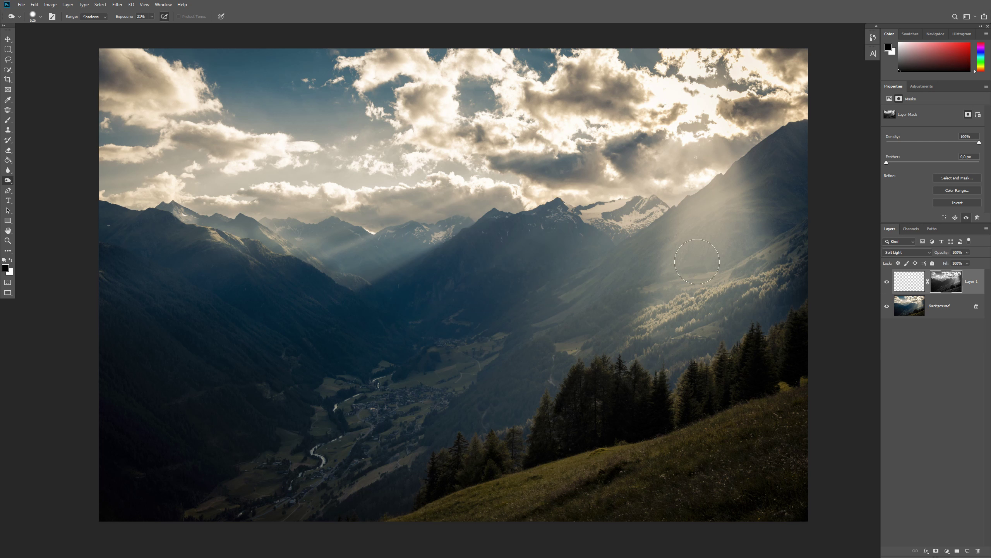
# Display Layer 1's mask on its own and restrict it to the highlights with Levels, using input levels 77, 1.37 and 255
pyautogui.keyDown('alt'); pyautogui.click(949, 281); pyautogui.keyUp('alt')
pyautogui.hotkey('ctrl', 'l')
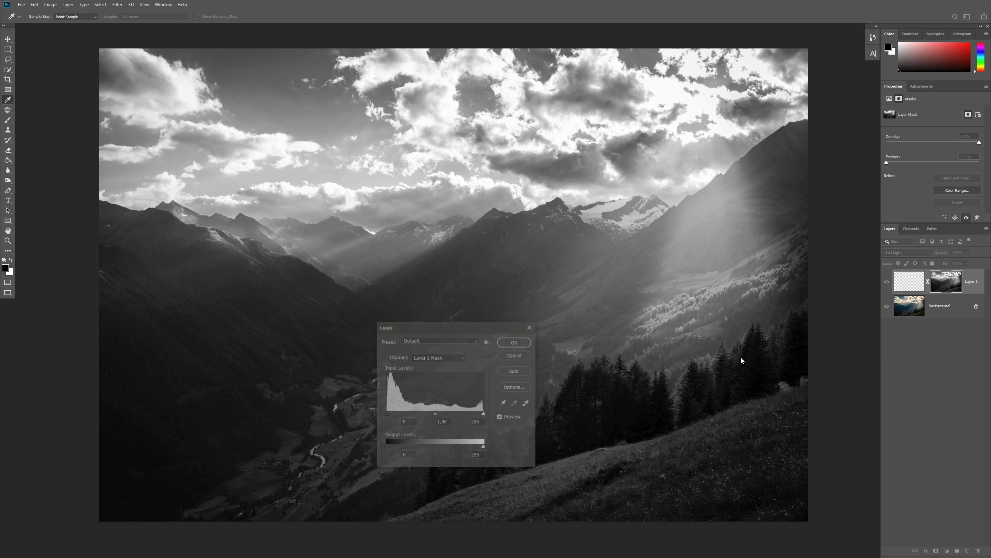
pyautogui.moveTo(466, 327); pyautogui.dragTo(560, 376)
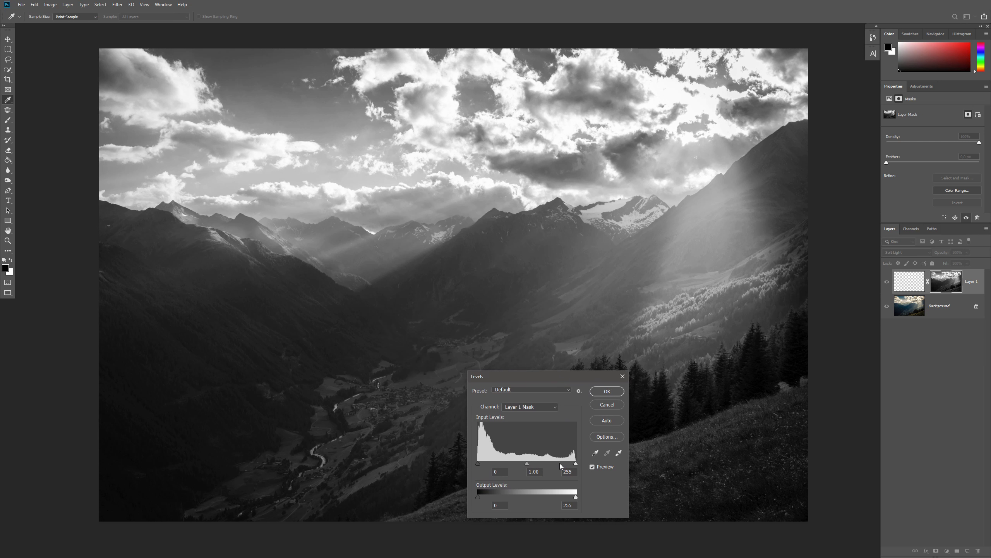
pyautogui.moveTo(479, 465); pyautogui.dragTo(507, 464)
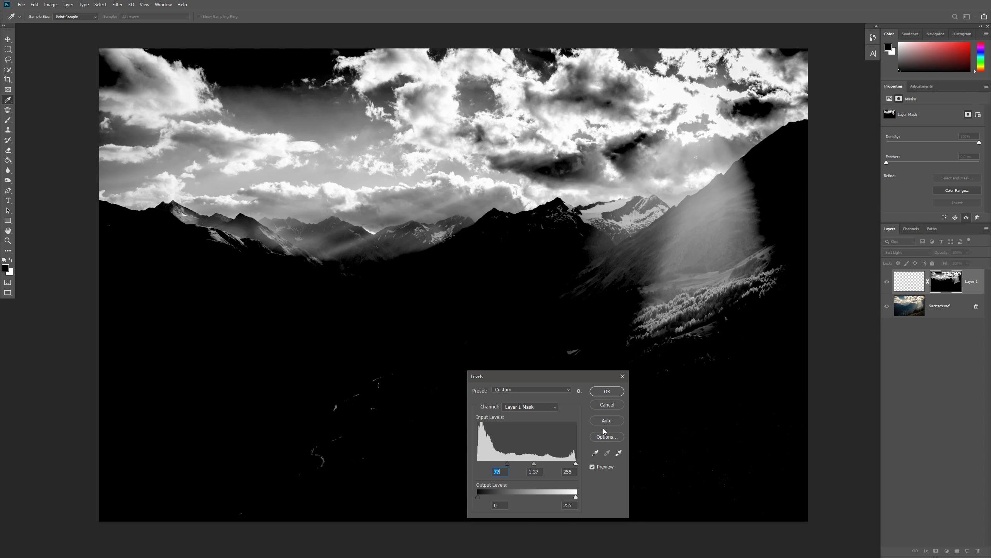
pyautogui.click(613, 395)
# Brush white onto Layer 1 along the distant ridges and low clouds to brighten them, and compare with the layer hidden and shown
pyautogui.click(909, 278)
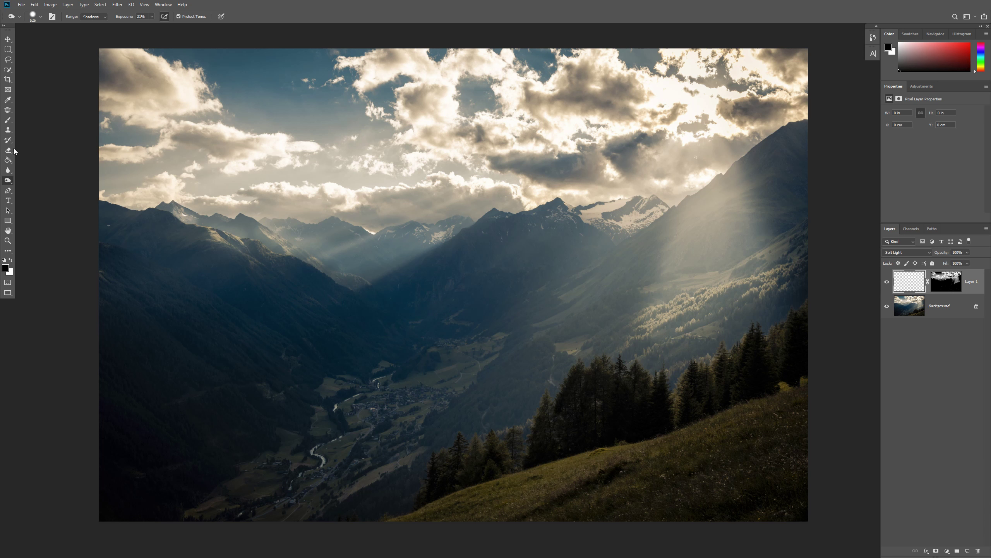
pyautogui.click(7, 120)
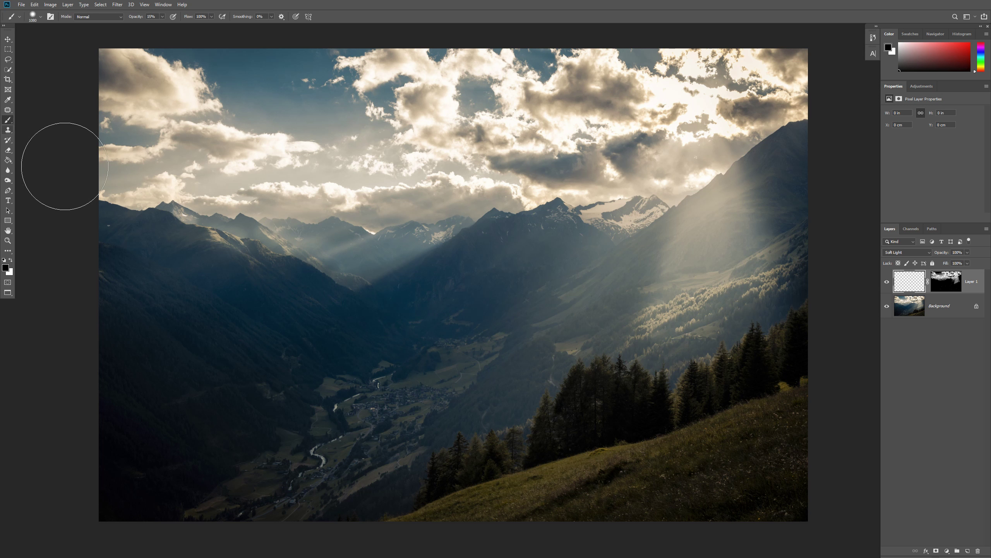
pyautogui.click(10, 259)
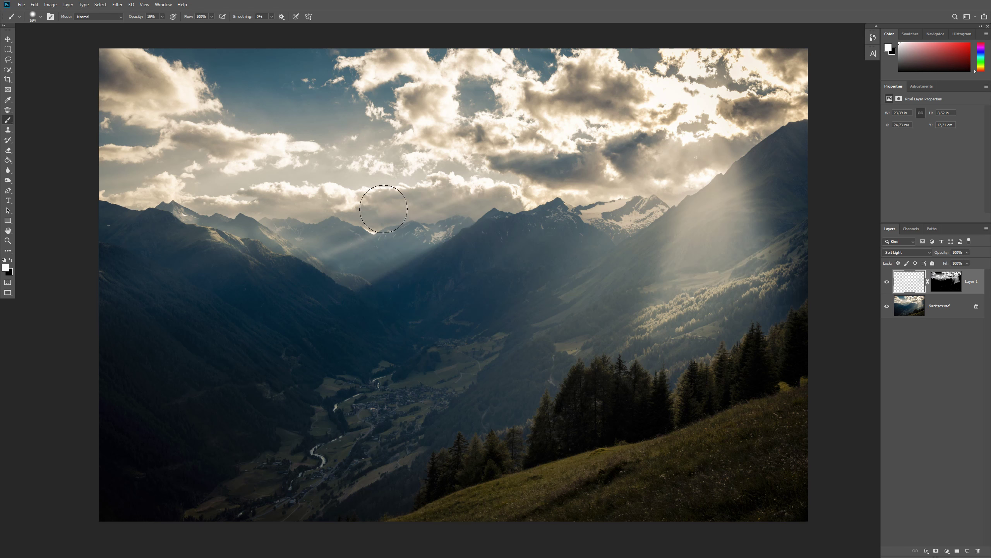
pyautogui.moveTo(384, 209); pyautogui.dragTo(238, 199)
pyautogui.moveTo(277, 227)
pyautogui.mouseDown()
pyautogui.moveTo(332, 245)
pyautogui.moveTo(428, 223)
pyautogui.moveTo(368, 243)
pyautogui.mouseUp()
pyautogui.click(887, 282)
pyautogui.click(887, 282)
pyautogui.click(887, 282)
pyautogui.click(887, 281)
# Add a second empty layer with a layer mask above Layer 1 and set its blend mode to Soft Light
pyautogui.click(968, 551)
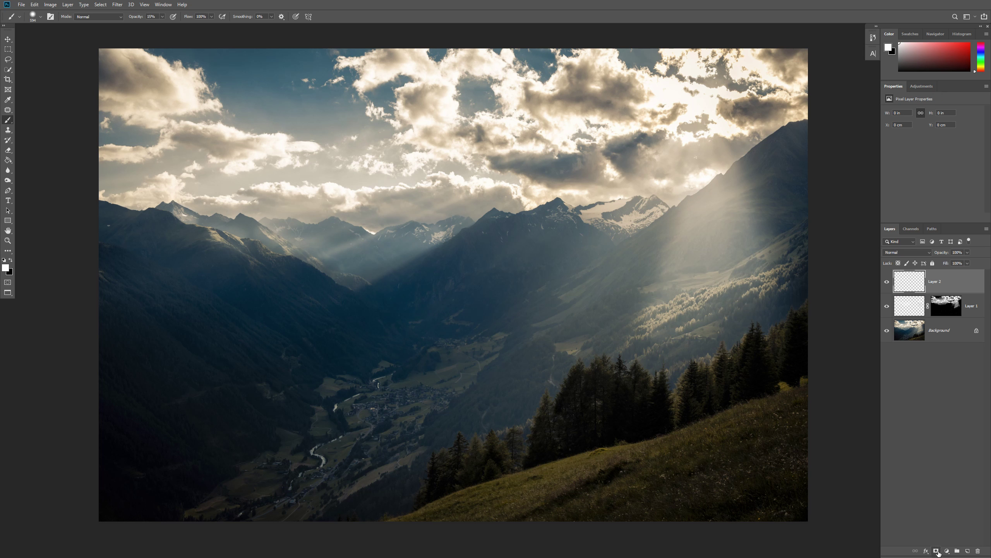
pyautogui.click(936, 551)
pyautogui.click(907, 252)
pyautogui.click(898, 367)
# Fill Layer 2's mask using Apply Image with the merged RGB channel inverted and Multiply blending at 100% opacity
pyautogui.click(50, 5)
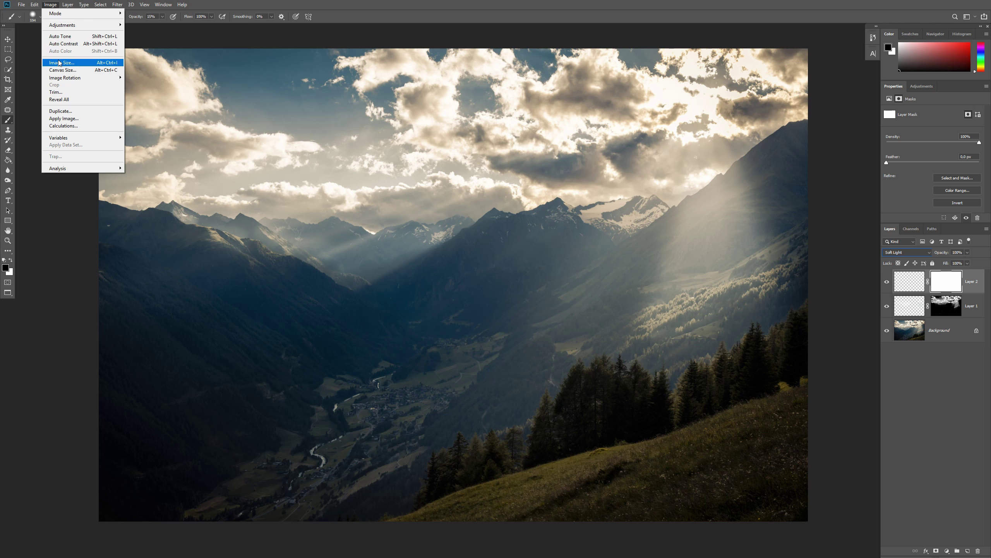
pyautogui.click(65, 118)
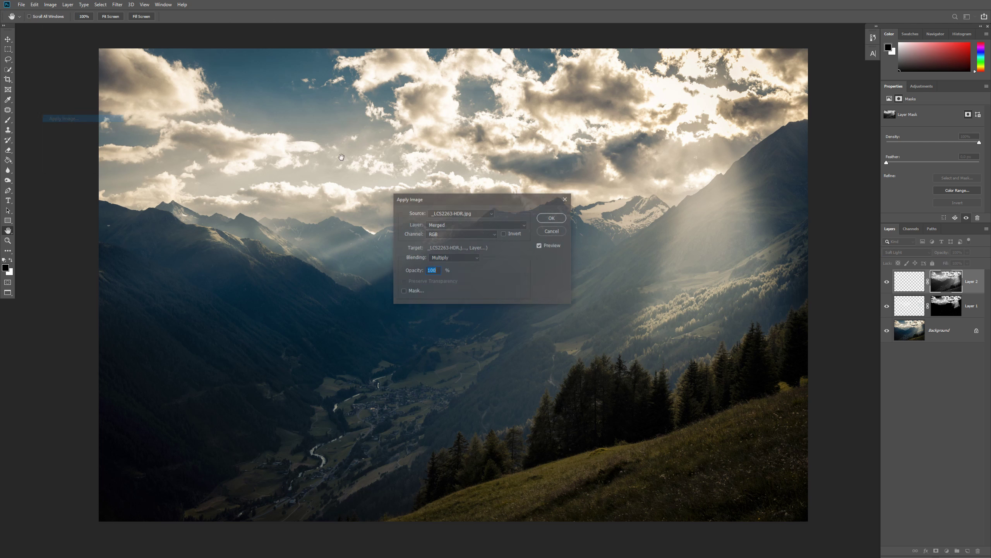
pyautogui.click(511, 236)
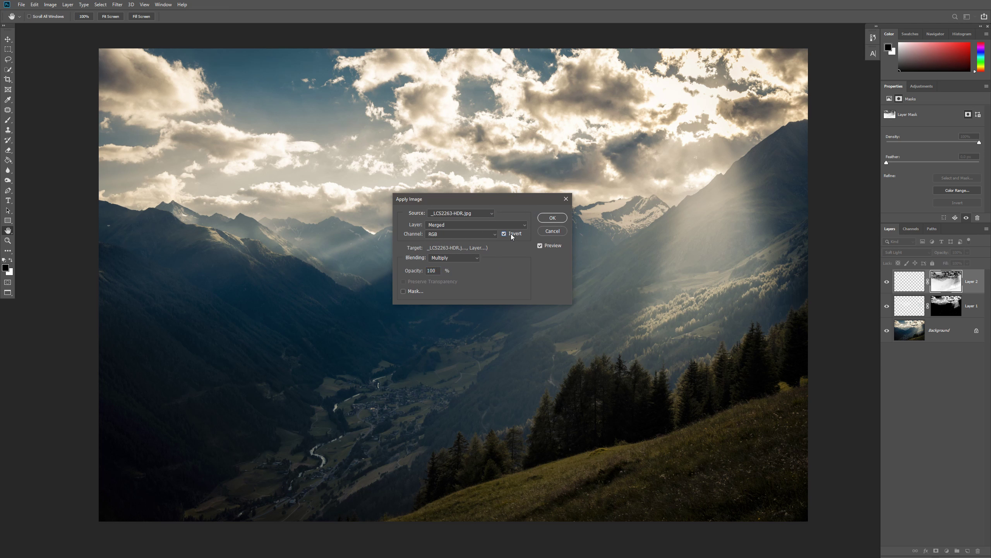
pyautogui.click(553, 218)
pyautogui.press('b')
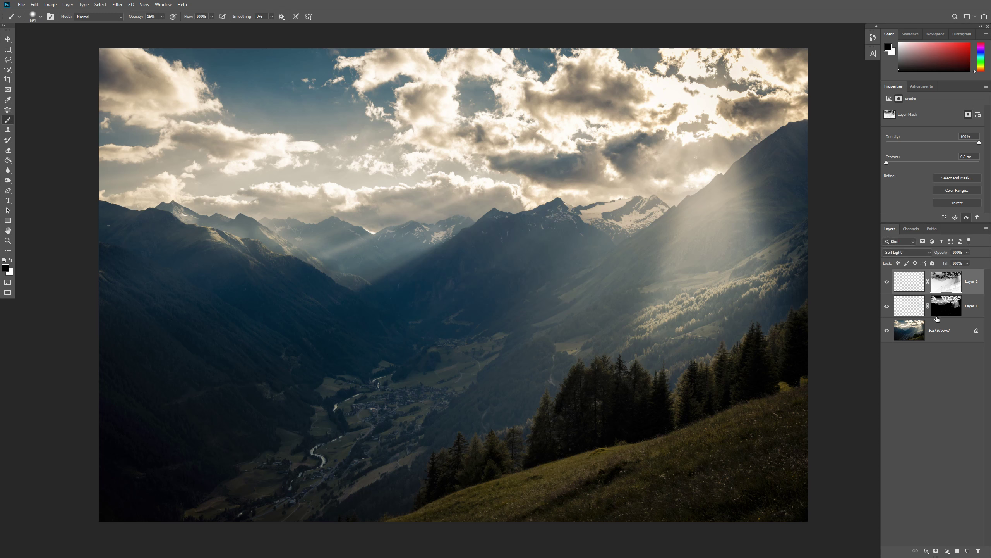
# Display Layer 2's mask on its own and raise its black point and midtone sliders in Levels to restrict it to the shadows
pyautogui.keyDown('alt'); pyautogui.click(940, 288); pyautogui.keyUp('alt')
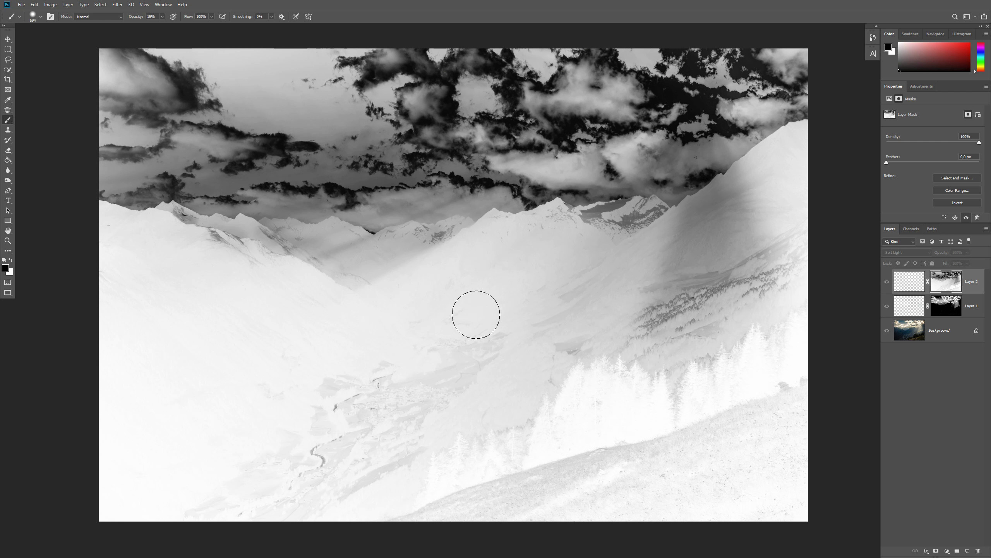
pyautogui.hotkey('ctrl', 'l')
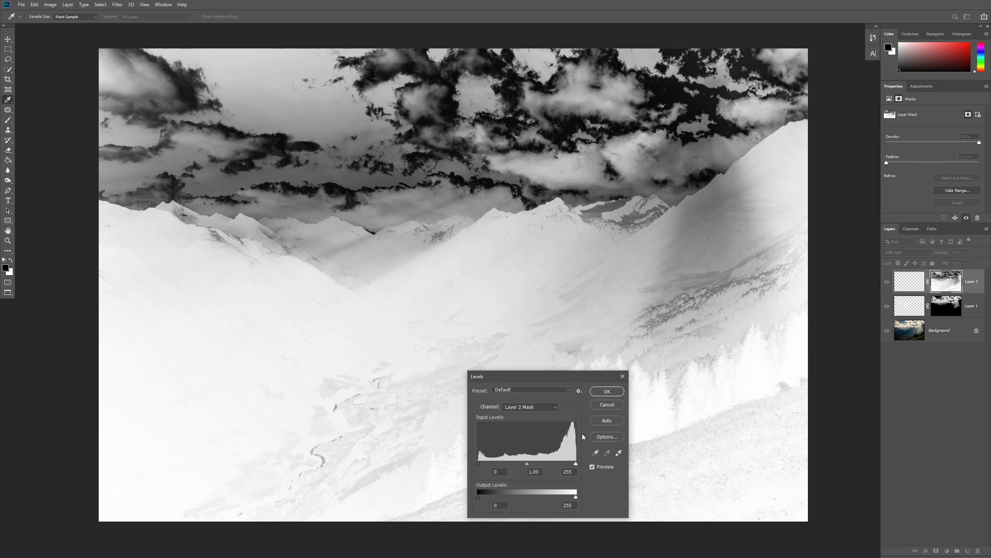
pyautogui.moveTo(527, 463); pyautogui.dragTo(560, 465)
pyautogui.moveTo(478, 464); pyautogui.dragTo(575, 465)
pyautogui.click(612, 393)
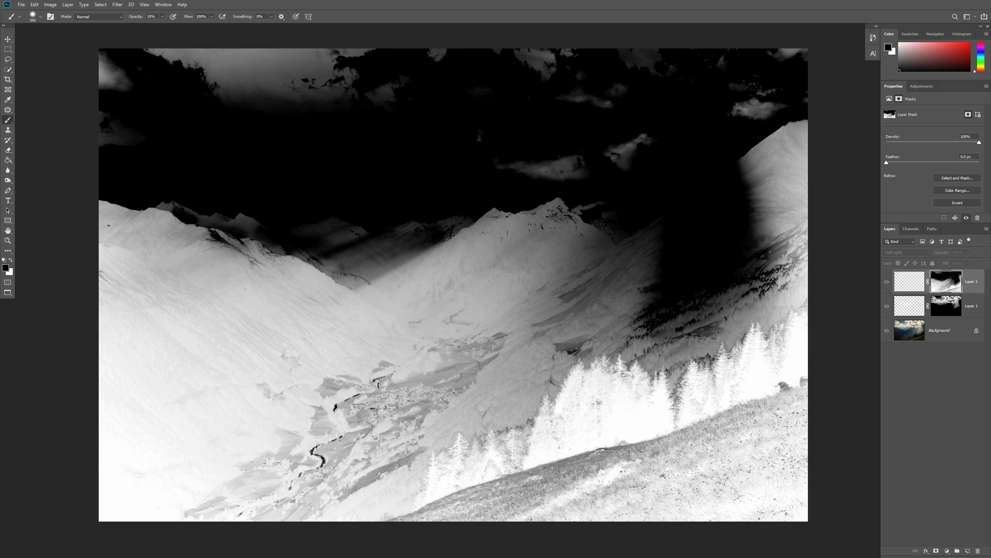
# Brush black onto Layer 2 over the shaded mountain slopes, valley and trees to darken them, and hide the layer to compare
pyautogui.click(915, 284)
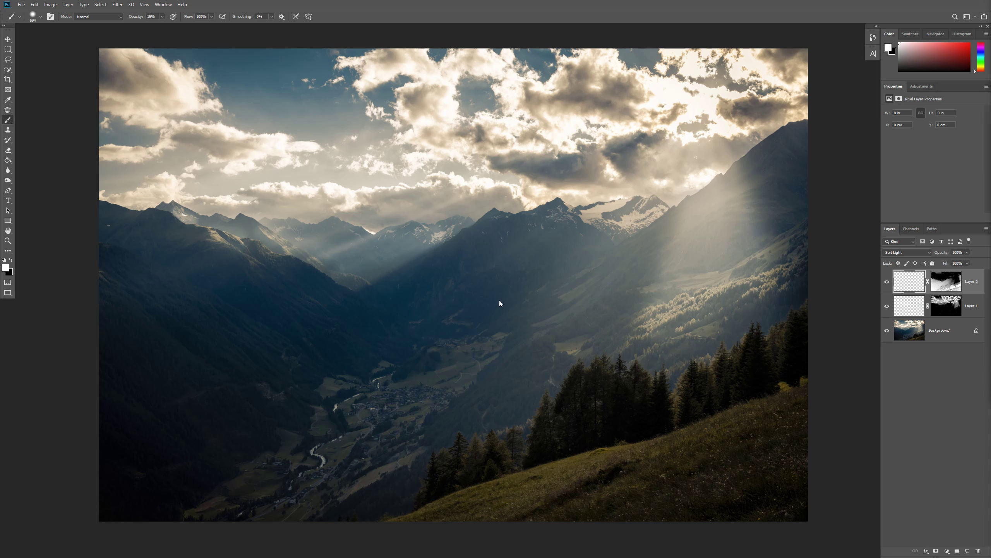
pyautogui.press('x')
pyautogui.moveTo(483, 263)
pyautogui.mouseDown()
pyautogui.moveTo(438, 280)
pyautogui.moveTo(457, 258)
pyautogui.moveTo(445, 287)
pyautogui.mouseUp()
pyautogui.moveTo(573, 247); pyautogui.dragTo(564, 246)
pyautogui.moveTo(528, 395)
pyautogui.mouseDown()
pyautogui.moveTo(536, 372)
pyautogui.moveTo(502, 395)
pyautogui.moveTo(509, 422)
pyautogui.moveTo(563, 370)
pyautogui.moveTo(492, 416)
pyautogui.moveTo(454, 424)
pyautogui.moveTo(459, 404)
pyautogui.moveTo(443, 417)
pyautogui.moveTo(542, 453)
pyautogui.moveTo(514, 450)
pyautogui.moveTo(436, 474)
pyautogui.moveTo(580, 424)
pyautogui.moveTo(554, 437)
pyautogui.moveTo(559, 393)
pyautogui.moveTo(559, 416)
pyautogui.moveTo(577, 404)
pyautogui.moveTo(580, 433)
pyautogui.moveTo(644, 406)
pyautogui.moveTo(708, 443)
pyautogui.moveTo(628, 512)
pyautogui.moveTo(713, 447)
pyautogui.moveTo(738, 467)
pyautogui.moveTo(748, 448)
pyautogui.moveTo(772, 476)
pyautogui.moveTo(788, 414)
pyautogui.moveTo(780, 493)
pyautogui.moveTo(794, 478)
pyautogui.moveTo(801, 426)
pyautogui.moveTo(797, 445)
pyautogui.moveTo(775, 400)
pyautogui.moveTo(827, 235)
pyautogui.moveTo(803, 258)
pyautogui.moveTo(787, 230)
pyautogui.moveTo(775, 192)
pyautogui.moveTo(794, 147)
pyautogui.moveTo(762, 186)
pyautogui.mouseUp()
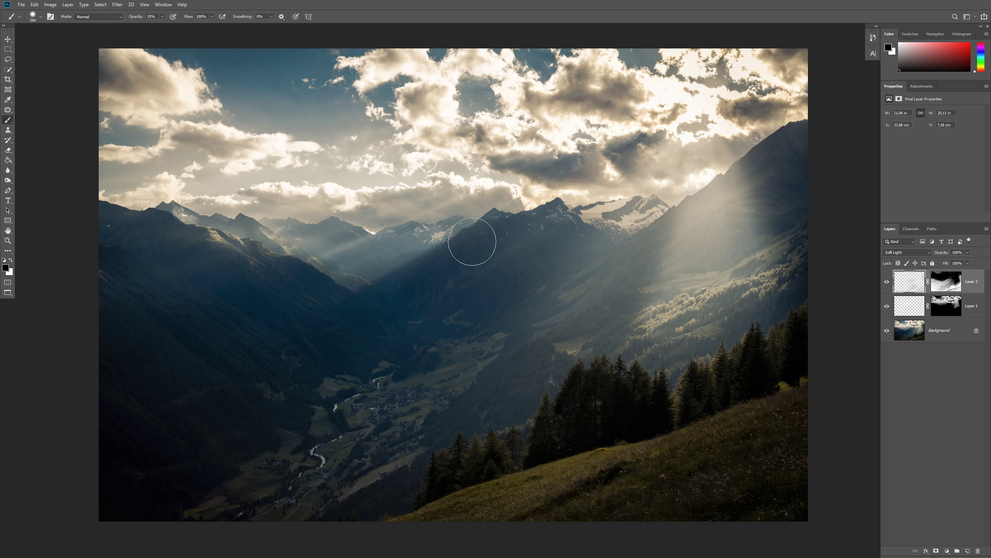
pyautogui.moveTo(184, 251)
pyautogui.mouseDown()
pyautogui.moveTo(230, 311)
pyautogui.moveTo(217, 381)
pyautogui.moveTo(149, 387)
pyautogui.mouseUp()
pyautogui.click(886, 281)
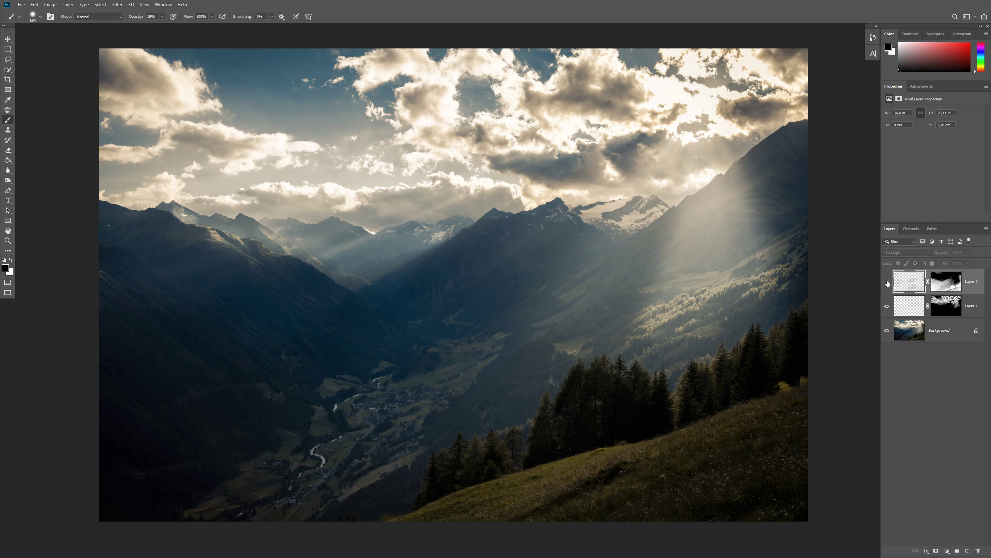